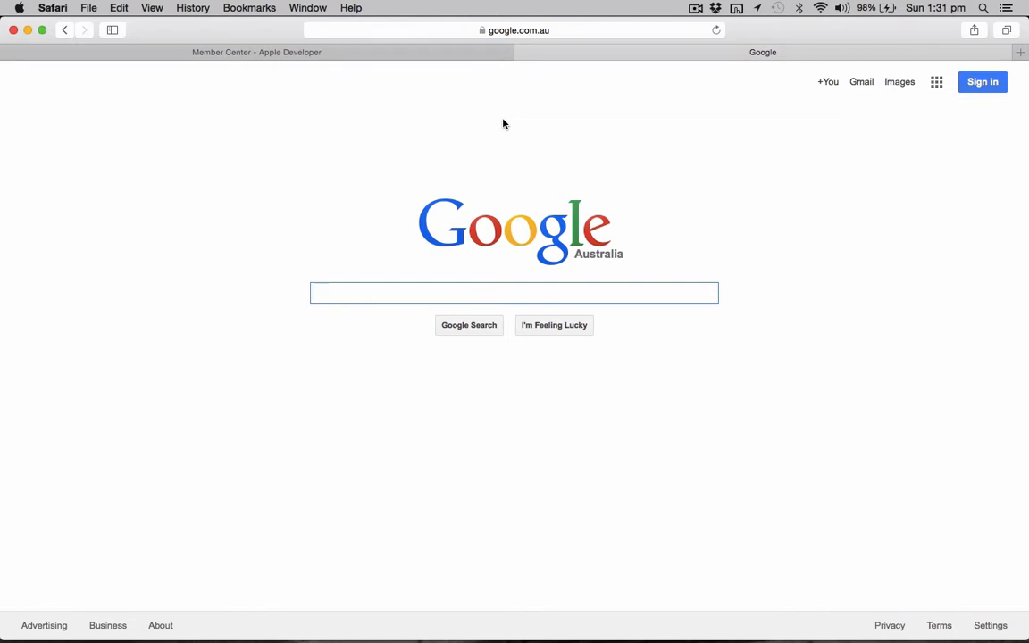
Open the iOS app identifiers in the Certificates, Identifiers & Profiles area of the Apple Developer Member Center.
left_click(571, 33)
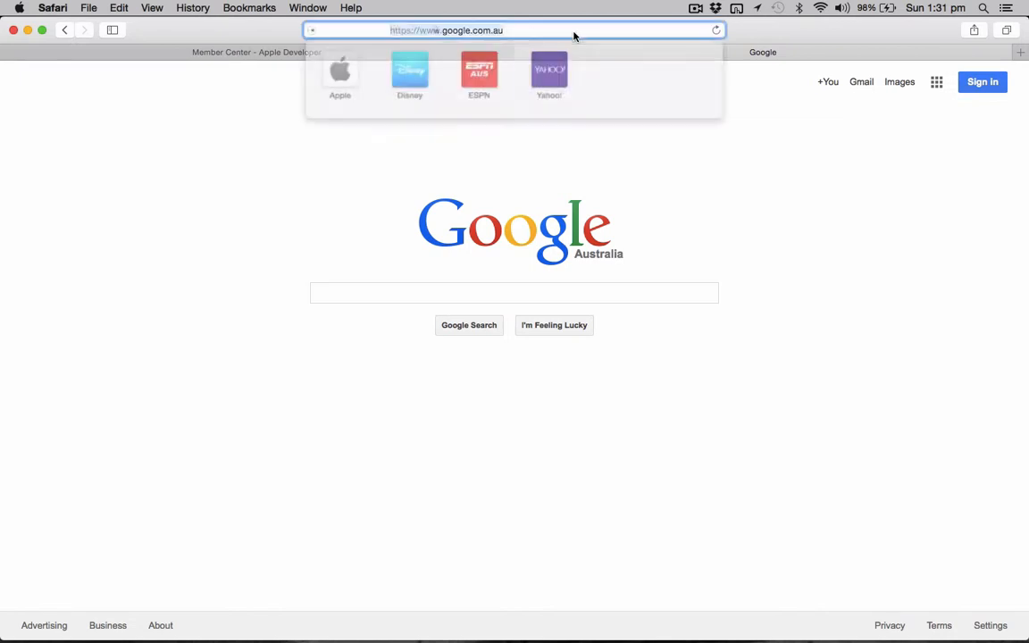
left_click(454, 30)
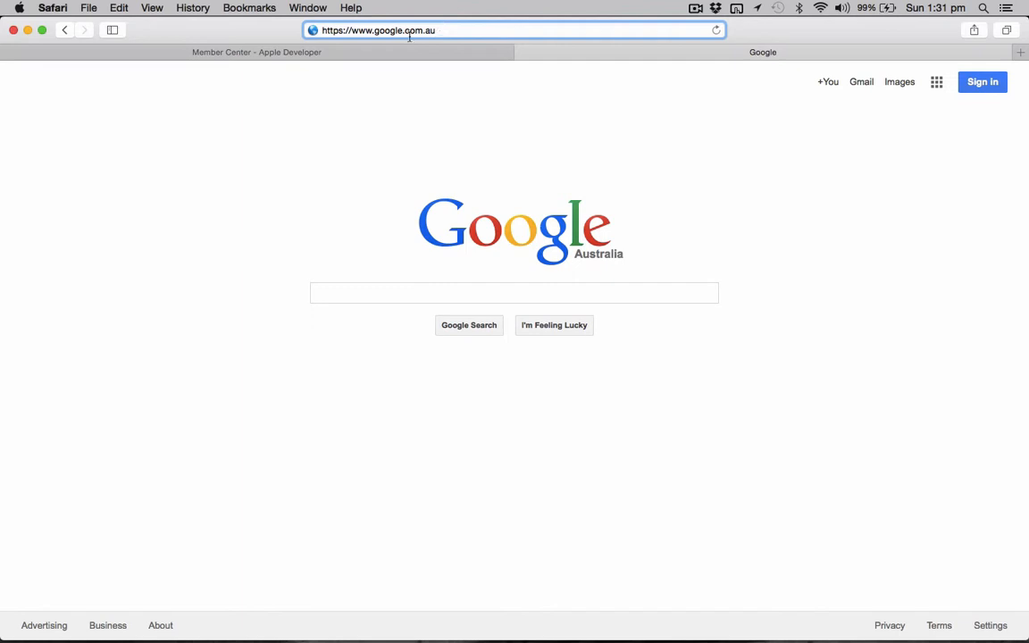
left_click(323, 54)
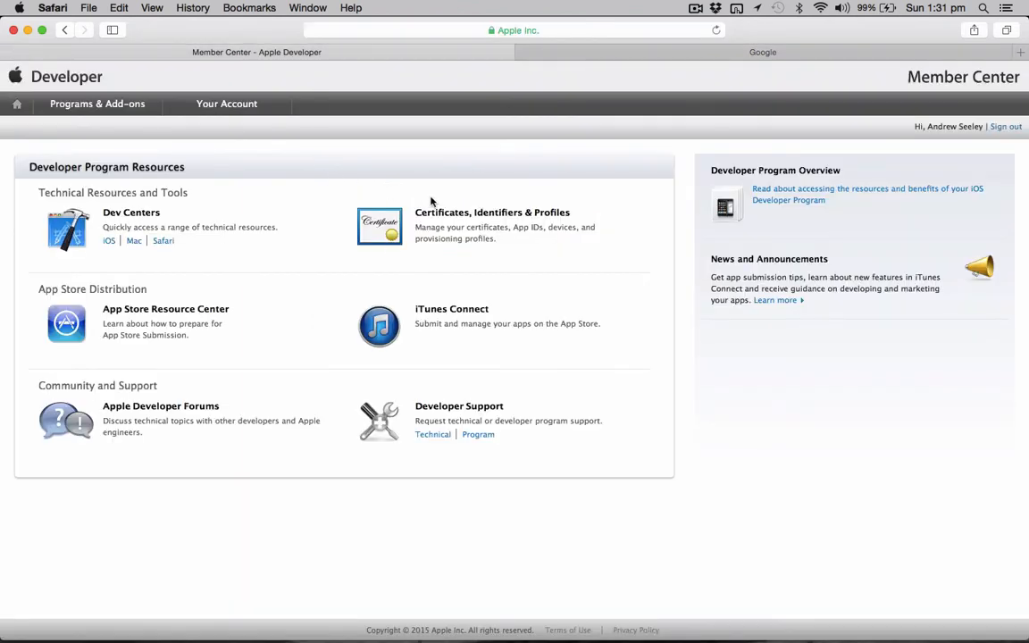
left_click(390, 230)
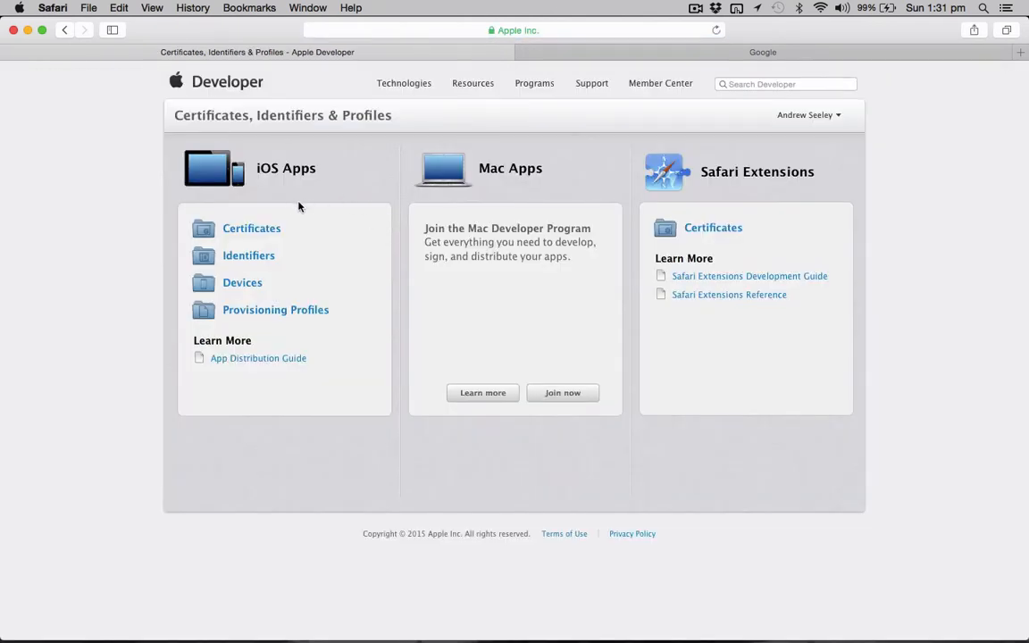
left_click(249, 257)
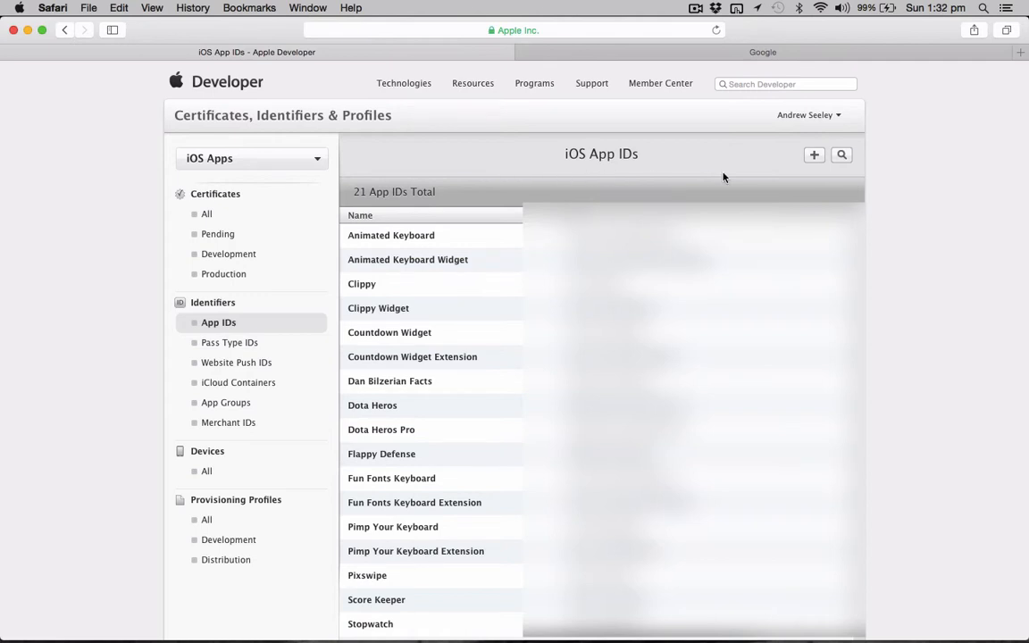
Start registering a new iOS App ID with the description name "The best iOS game ever".
left_click(812, 155)
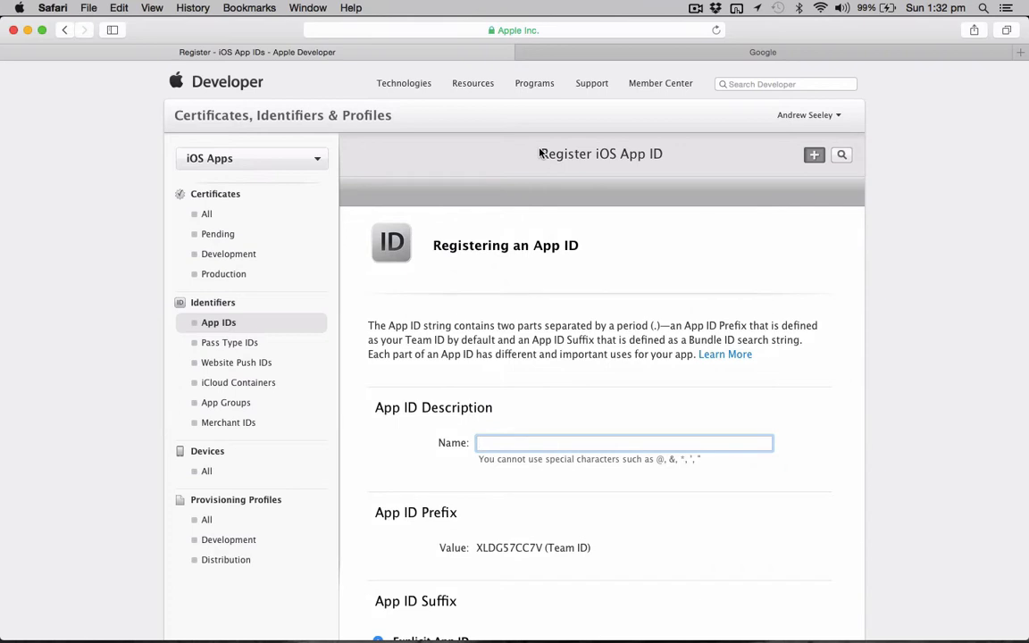
scroll(459, 412, "down", 2)
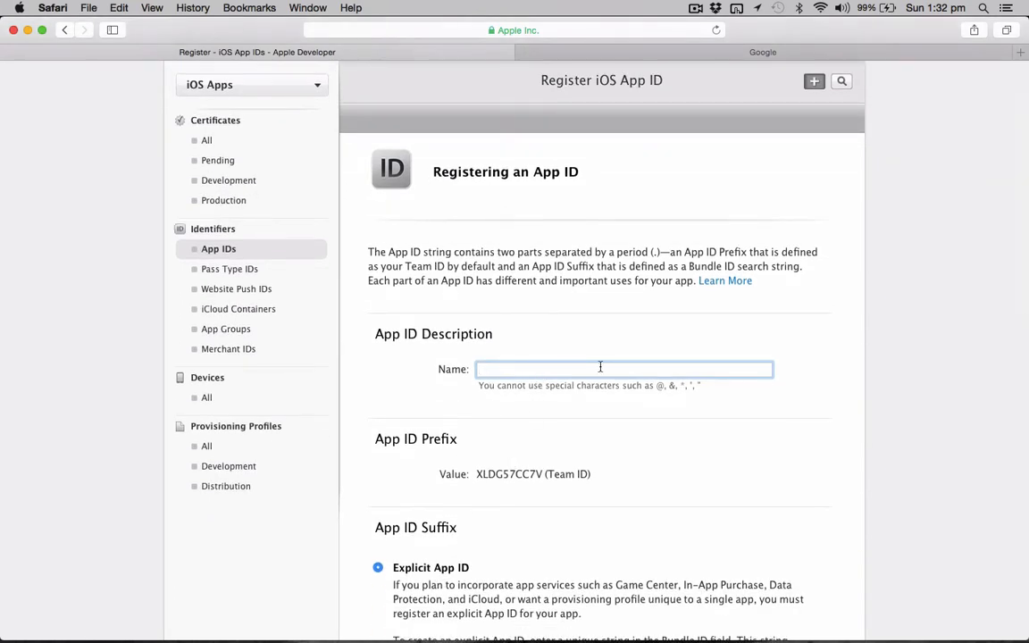
type("The best iOS game ever")
Enter com.seemuapps.bestiosgame as the explicit App ID's Bundle ID.
scroll(631, 447, "down", 4)
scroll(631, 448, "down", 2)
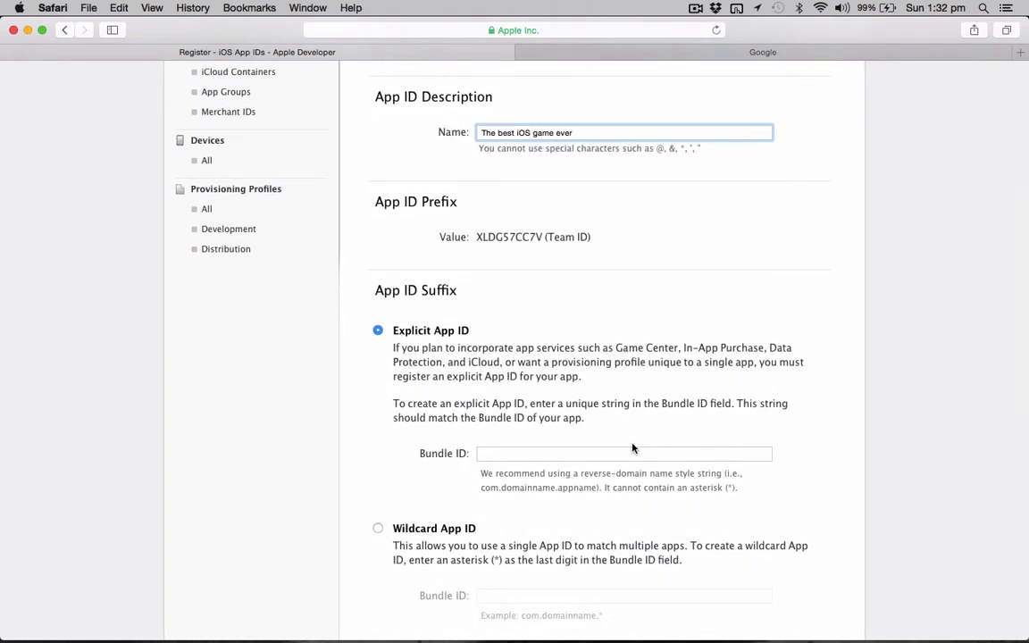
scroll(631, 447, "down", 3)
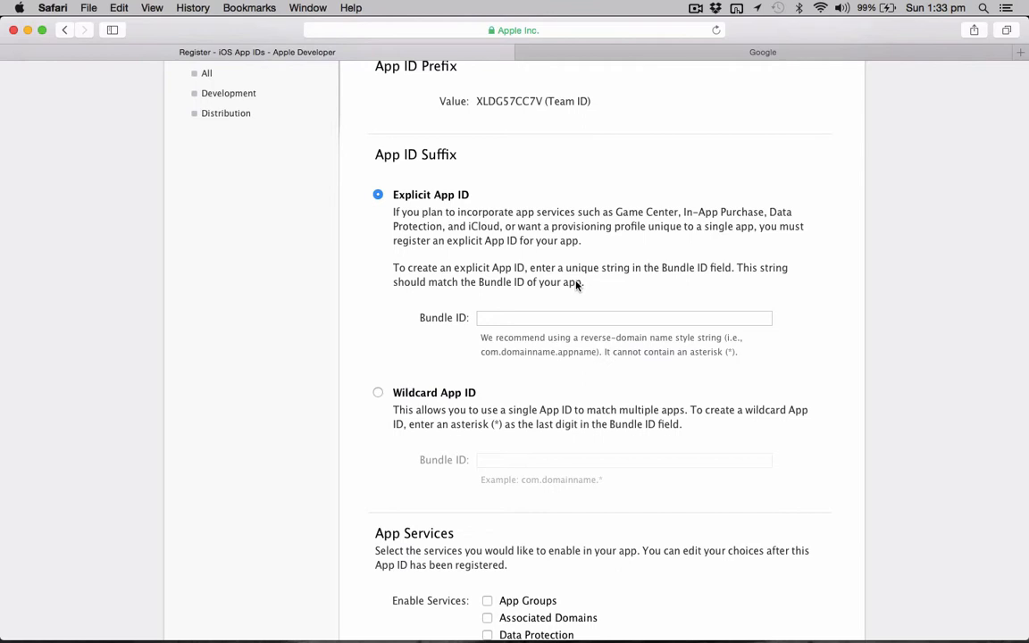
left_click(597, 319)
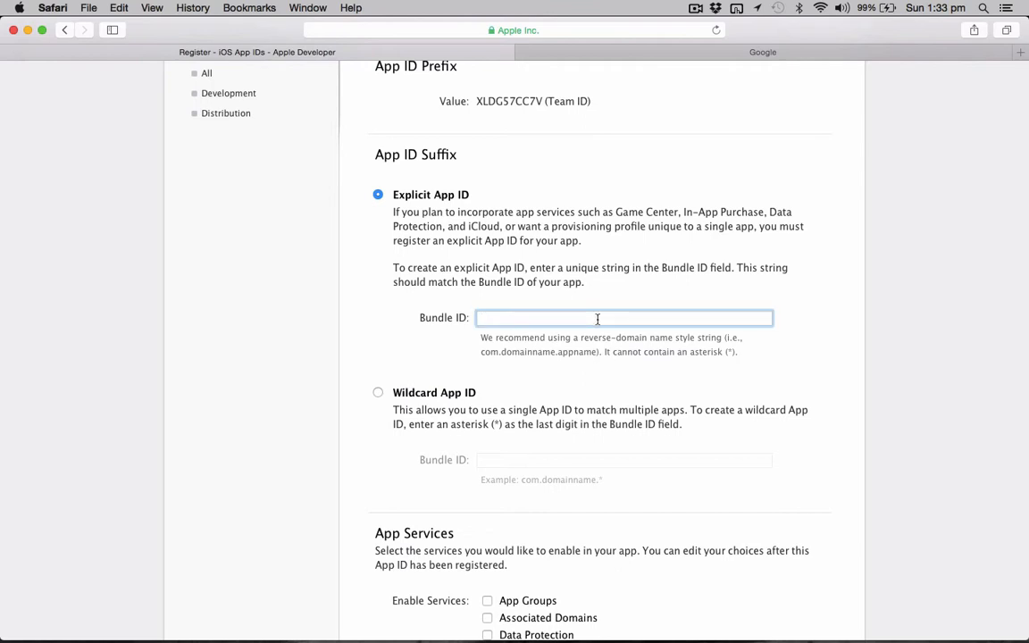
type("com.seemuapps.bestiosgame")
Copy the complete explicit Bundle ID text for reuse in the Xcode project.
scroll(571, 326, "down", 2)
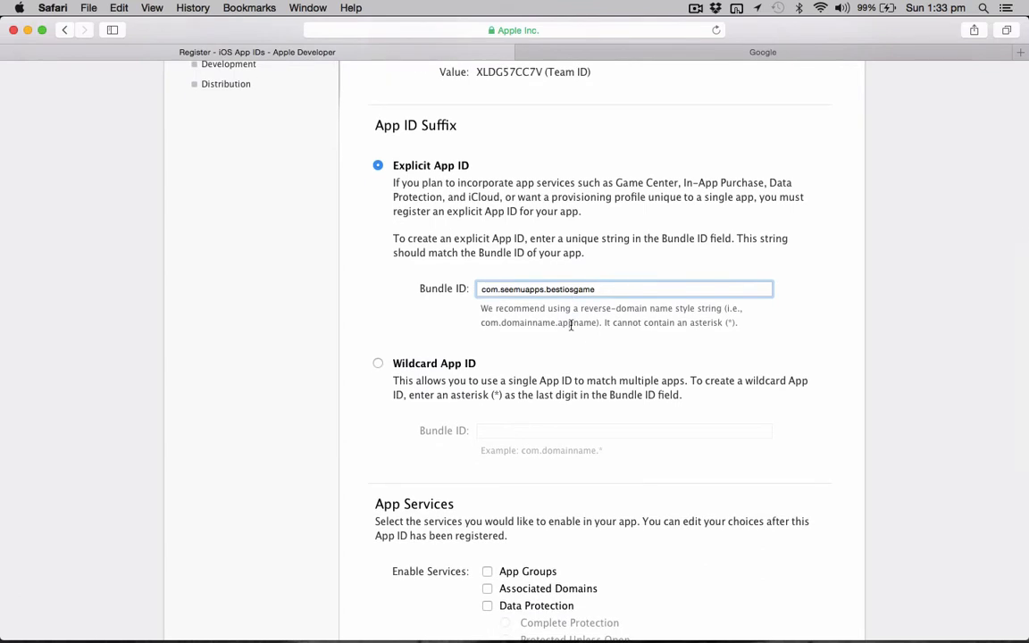
scroll(571, 326, "down", 4)
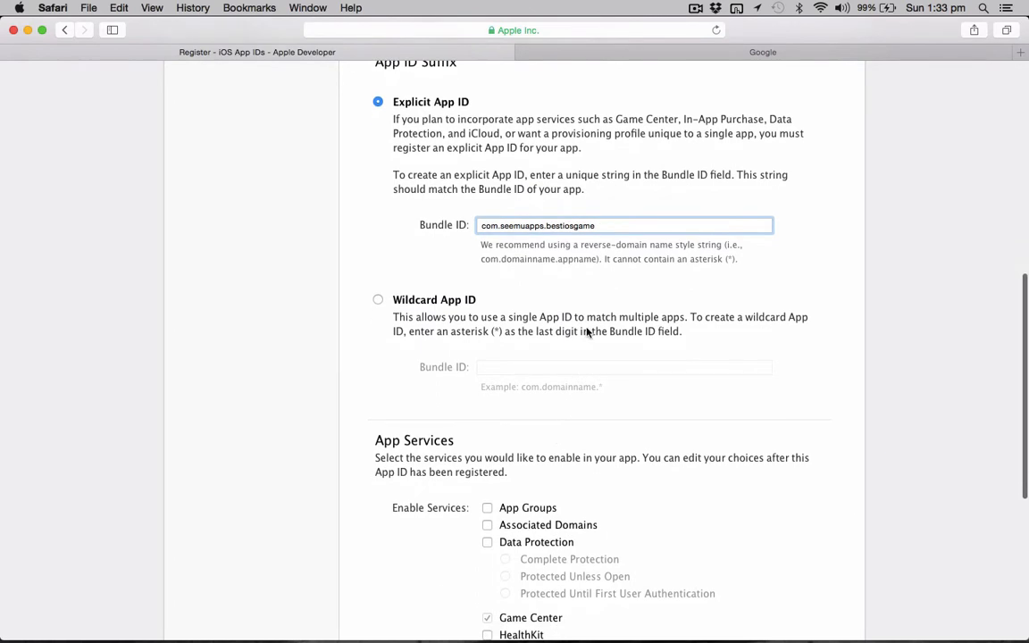
left_click_drag(603, 225, 465, 220)
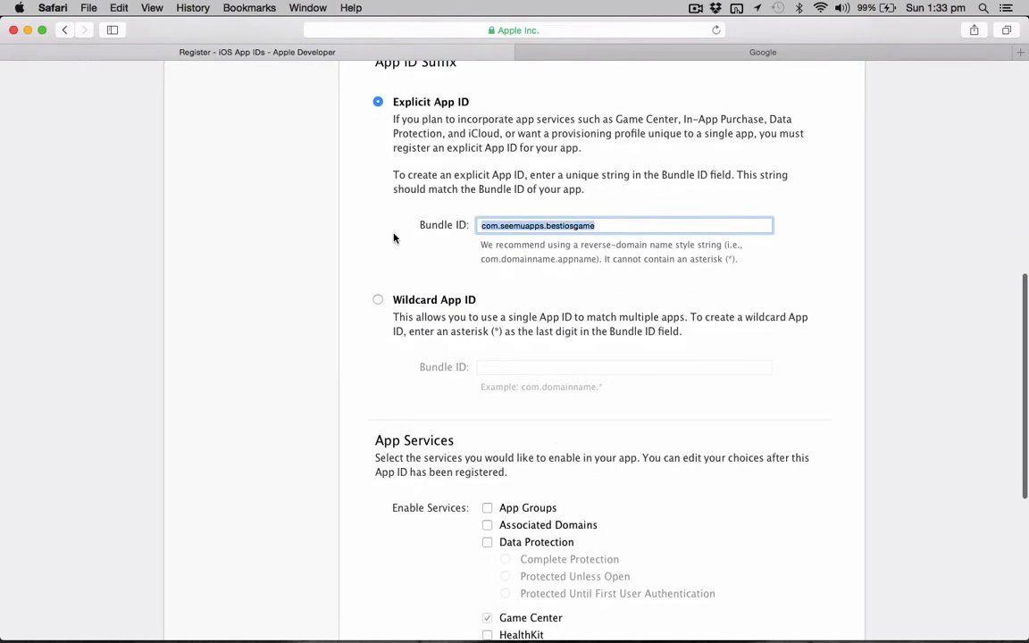
left_click(344, 230)
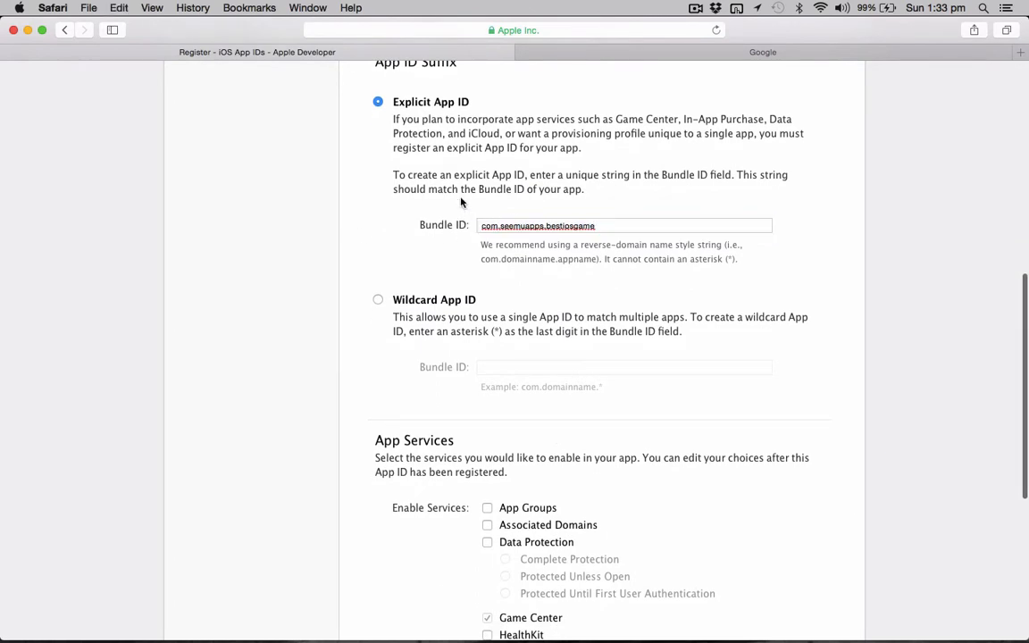
Keep the default app services, continue to the confirmation page and submit the App ID registration.
scroll(425, 261, "down", 10)
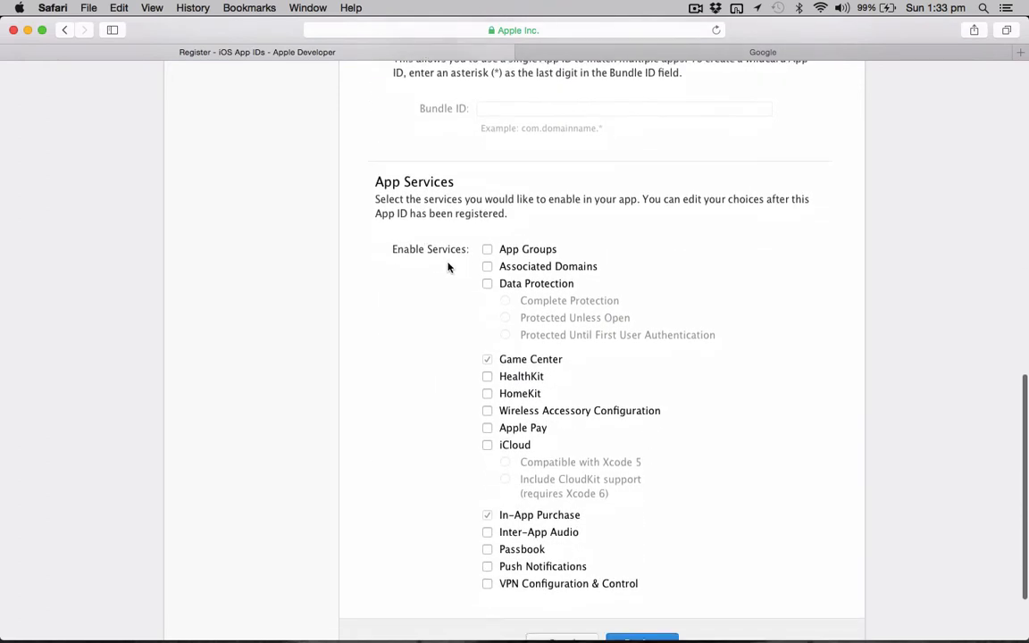
scroll(527, 295, "down", 3)
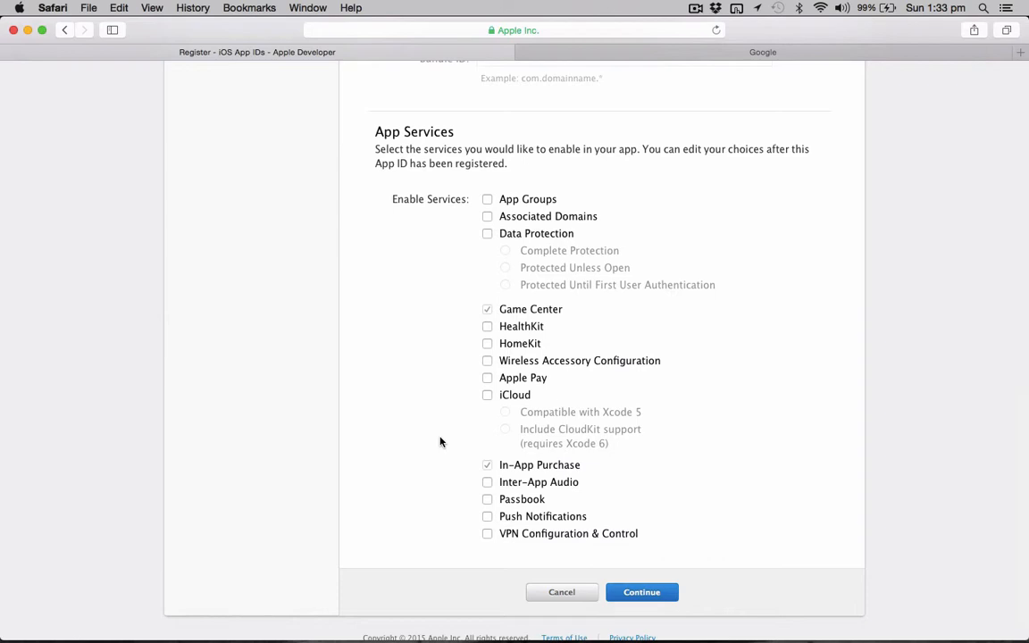
scroll(442, 457, "down", 1)
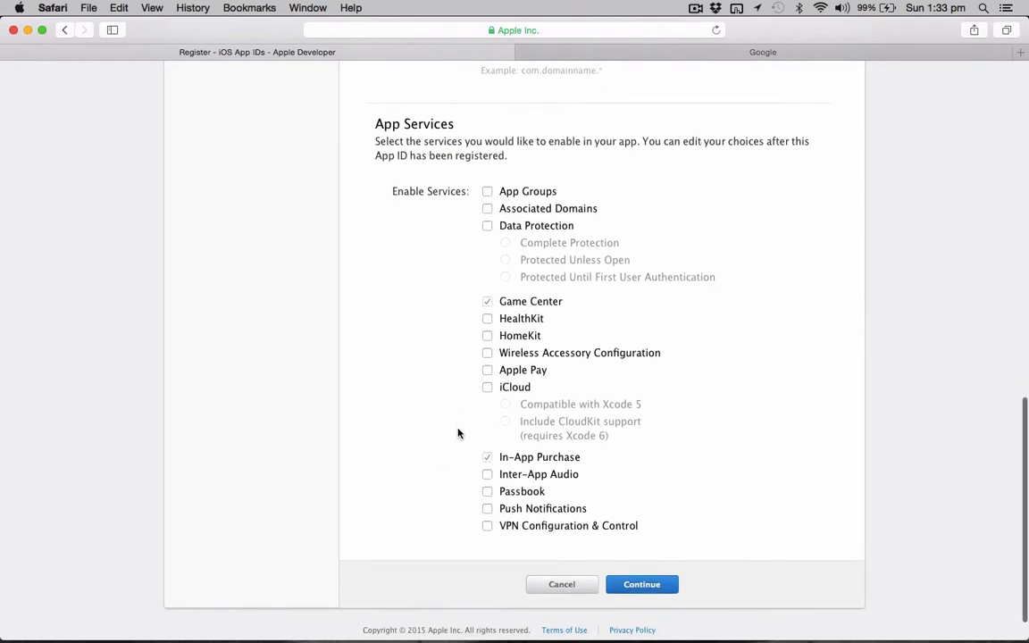
left_click(620, 587)
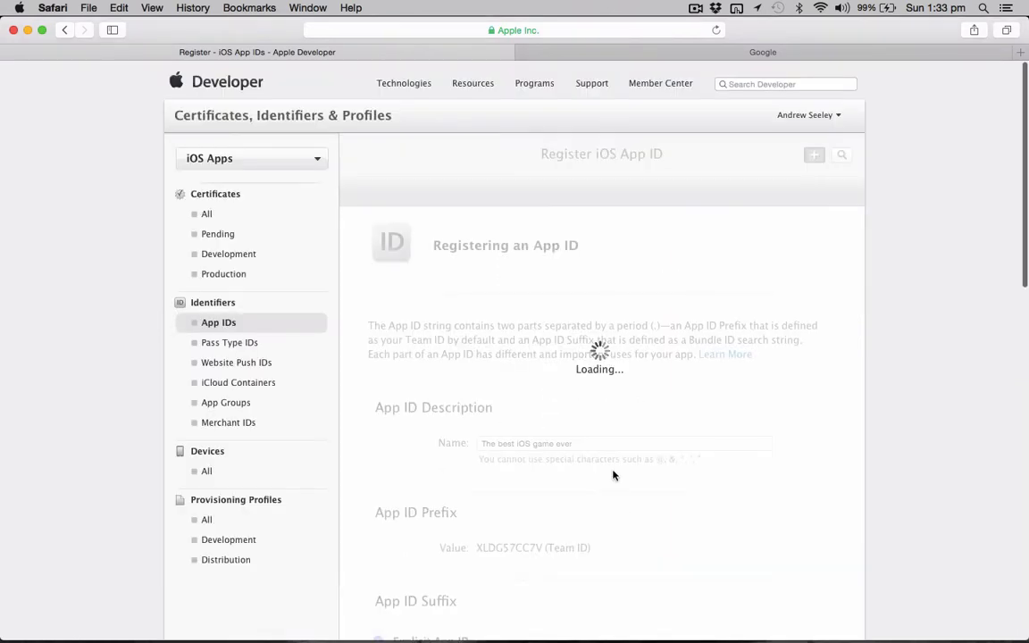
scroll(614, 339, "down", 5)
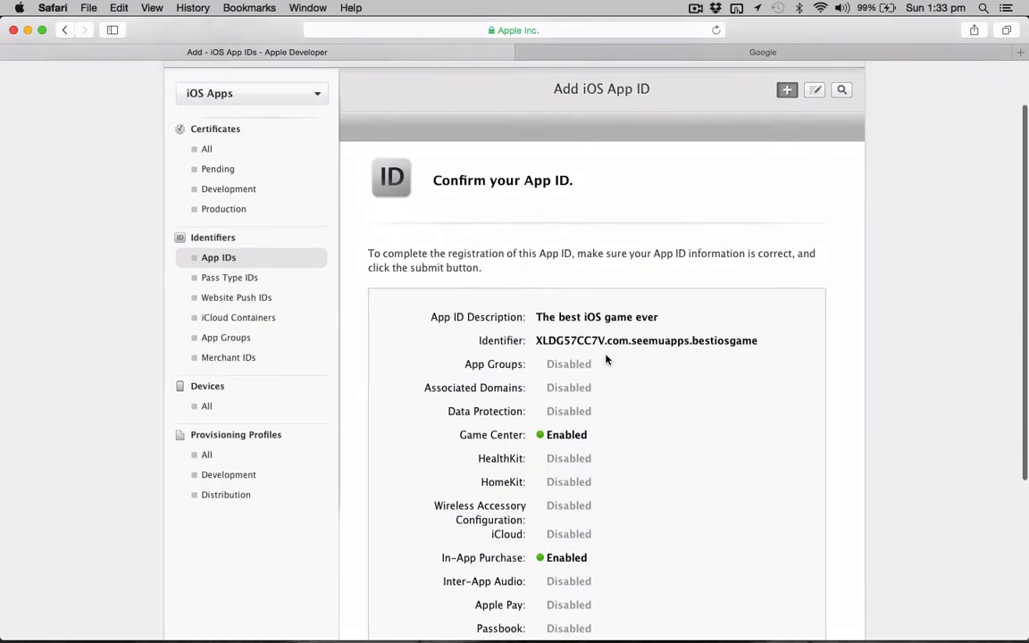
scroll(589, 420, "down", 5)
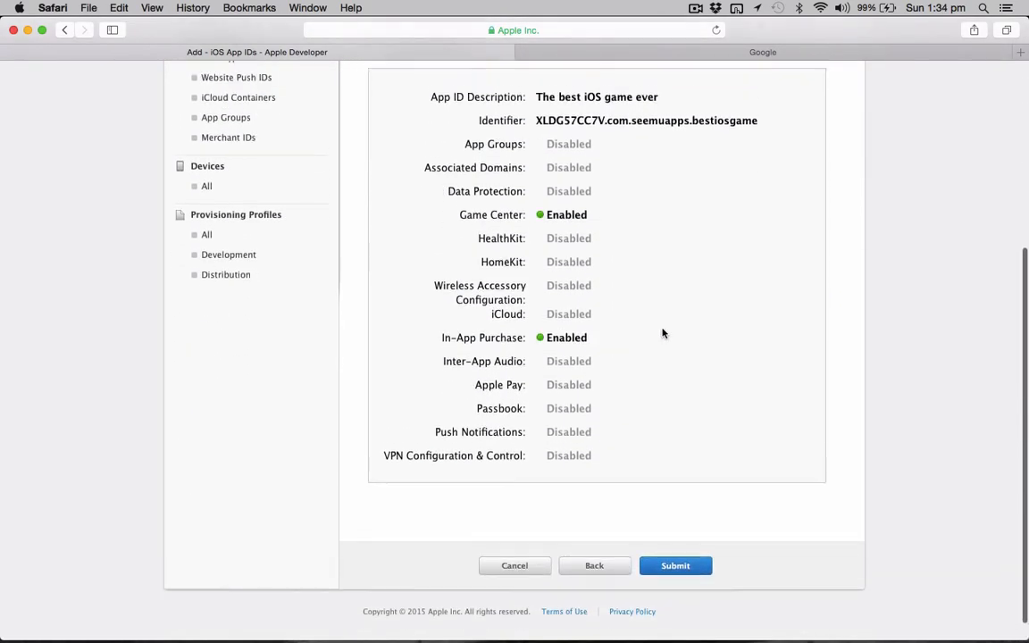
left_click(657, 567)
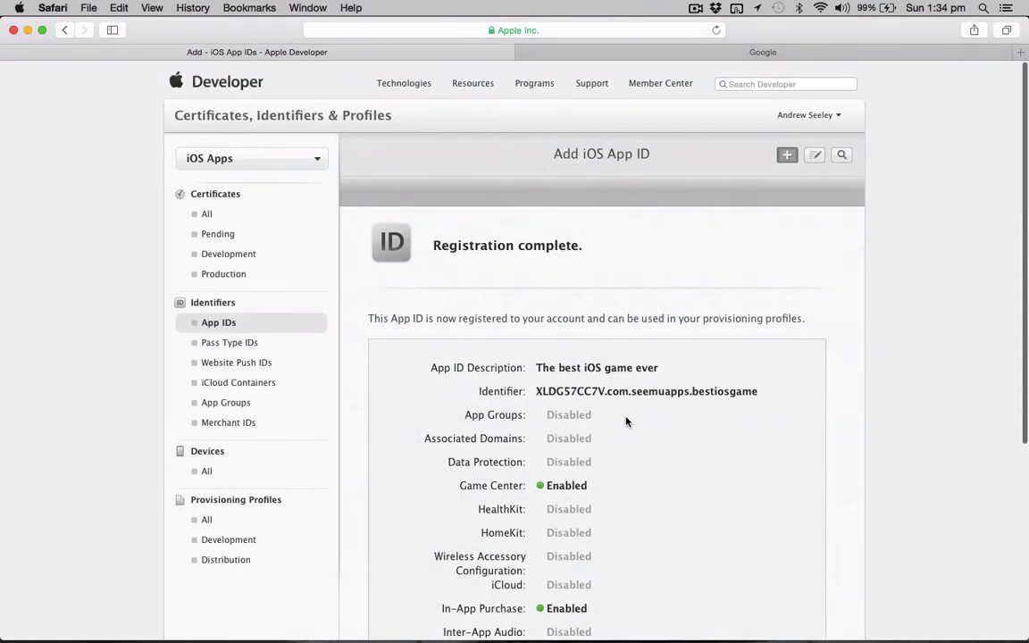
Finish the App ID registration and check the App IDs list for "The best iOS game ever".
scroll(609, 454, "down", 1)
scroll(608, 453, "down", 5)
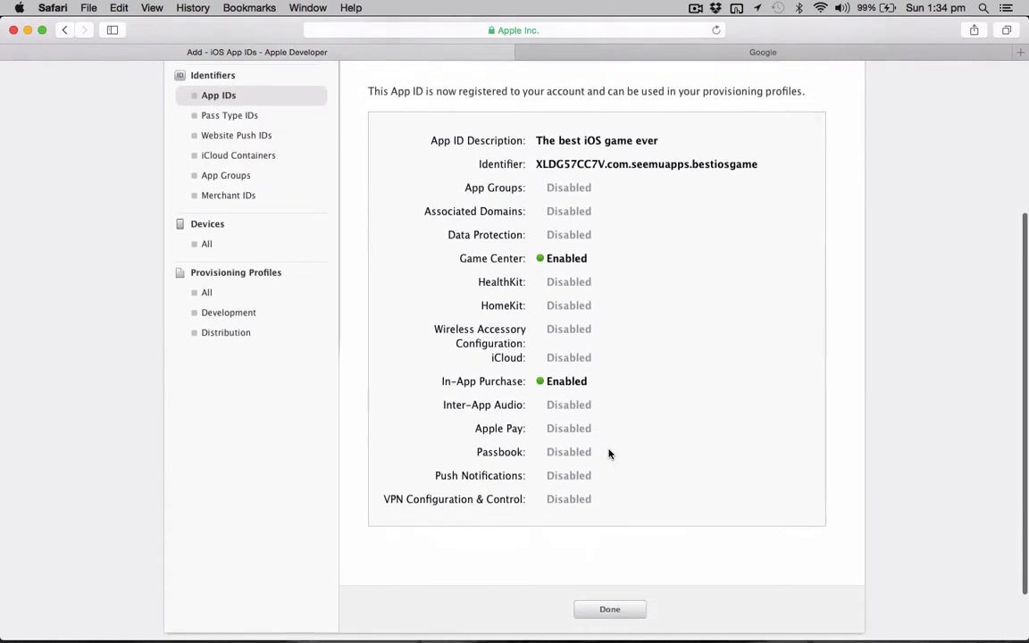
right_click(603, 604)
left_click(604, 605)
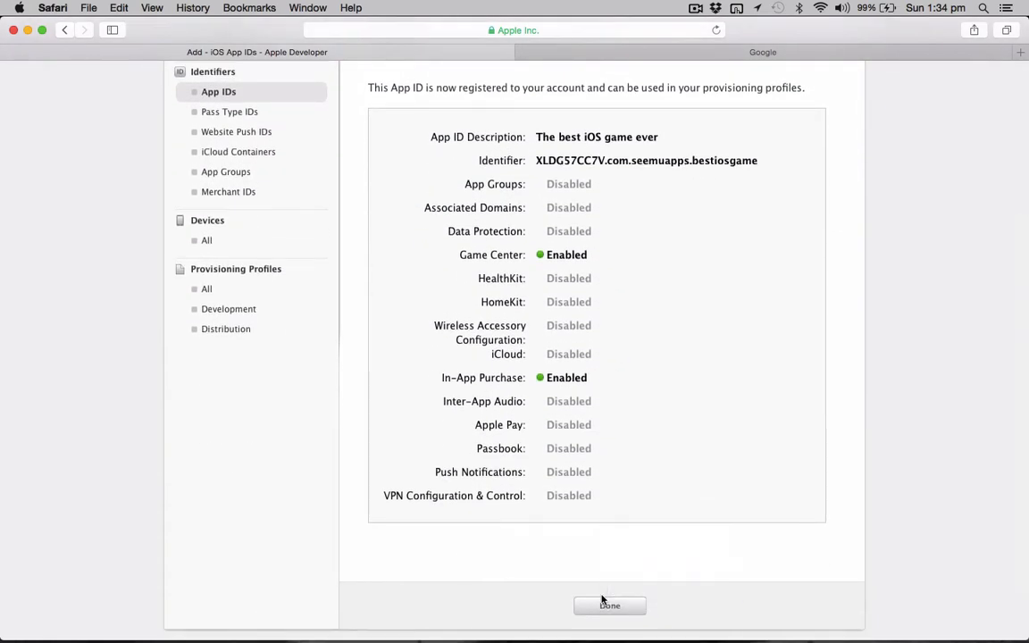
left_click(605, 605)
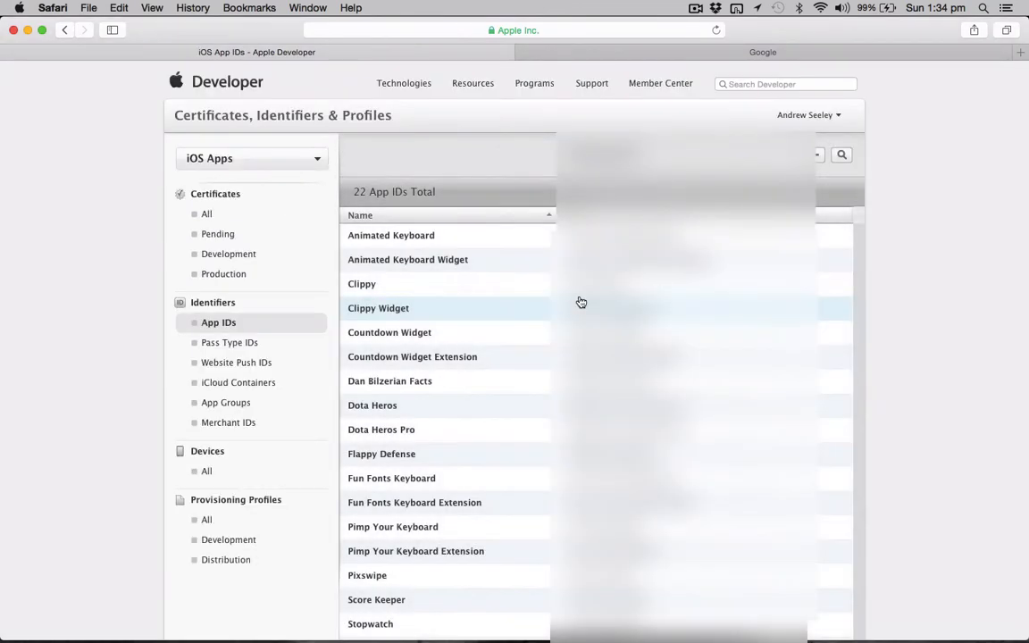
scroll(560, 418, "down", 5)
scroll(540, 517, "up", 3)
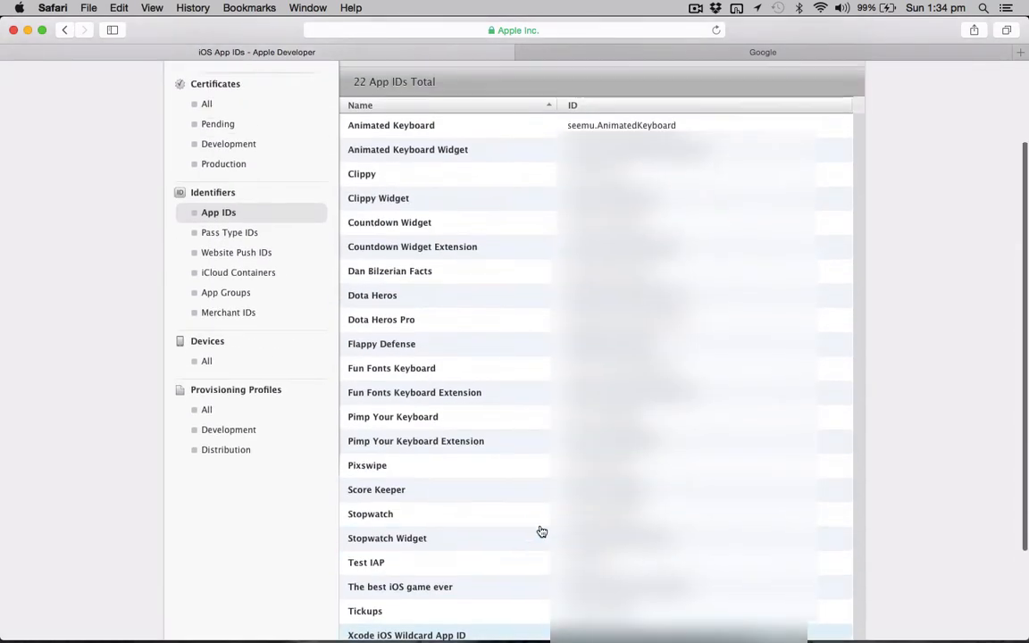
scroll(519, 482, "down", 1)
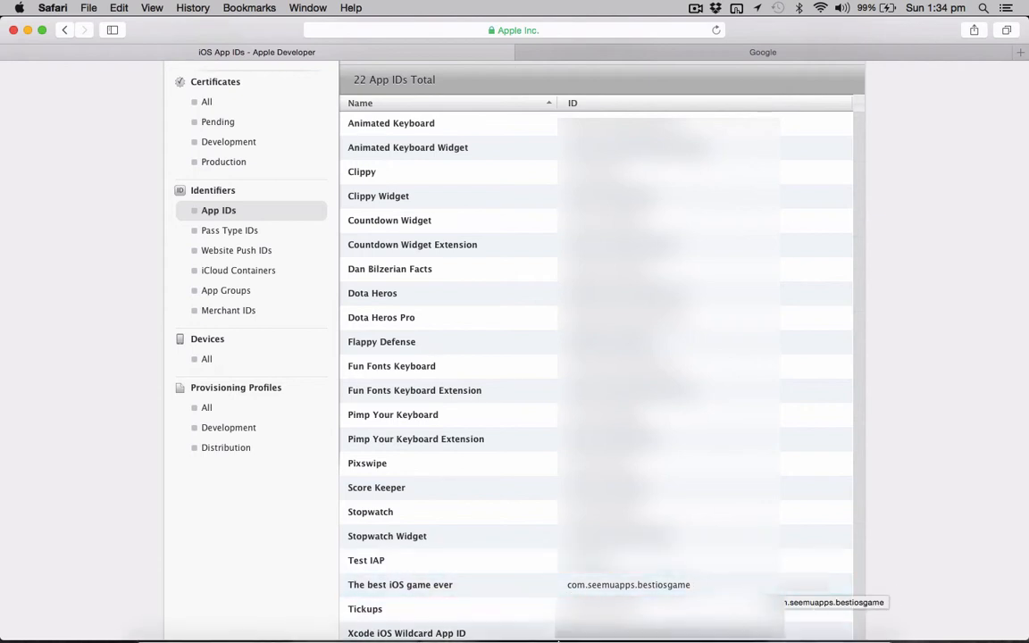
Switch to Xcode and open the recent gamecenter project.
mouse_move(589, 614)
left_click(546, 616)
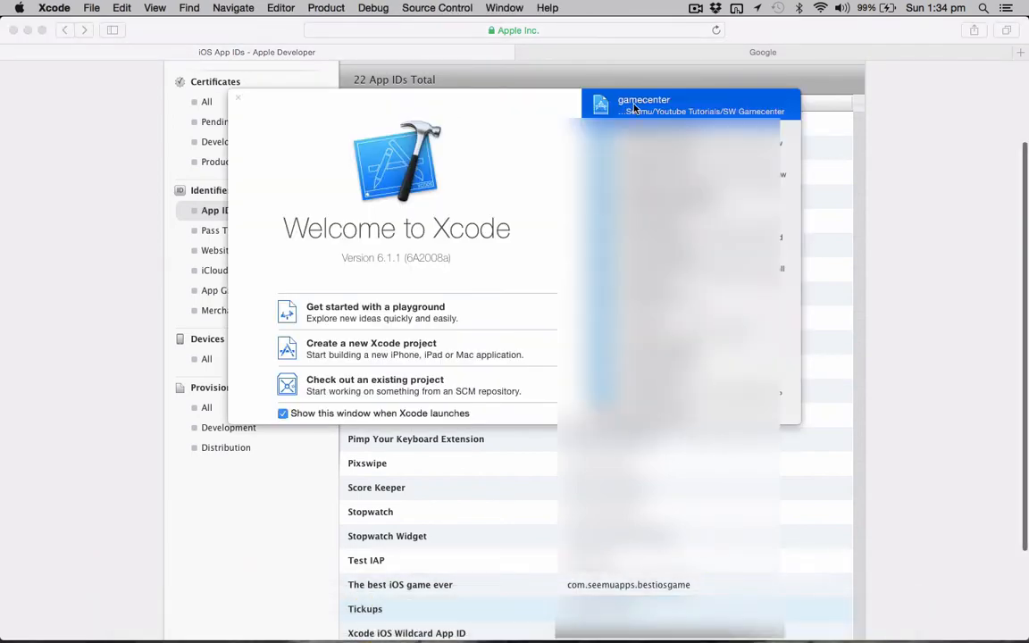
double_click(633, 107)
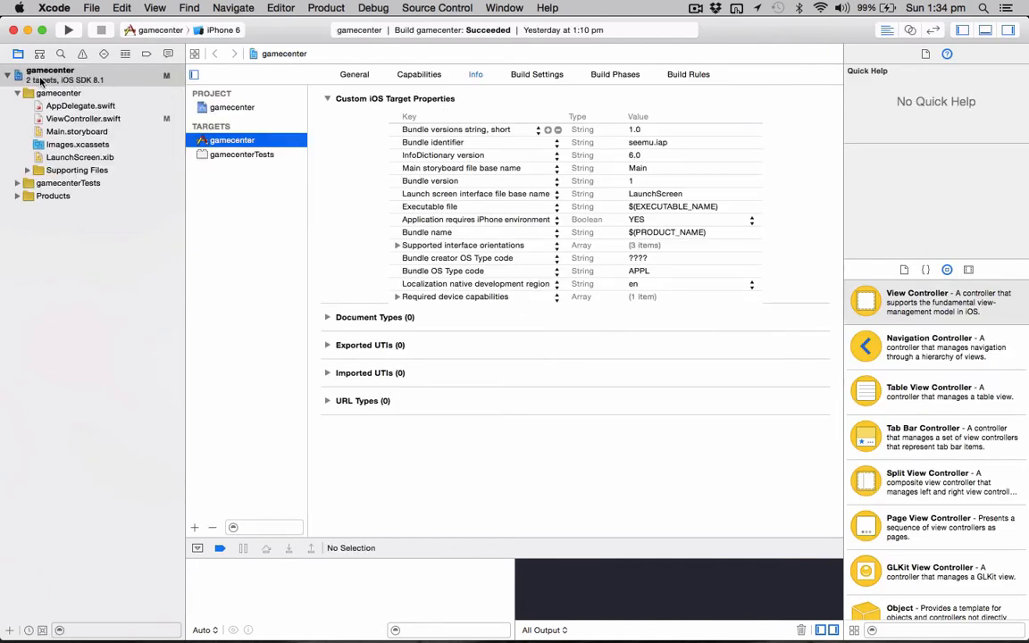
Set the gamecenter target's Bundle identifier to the copied com.seemuapps.bestiosgame.
left_click(51, 75)
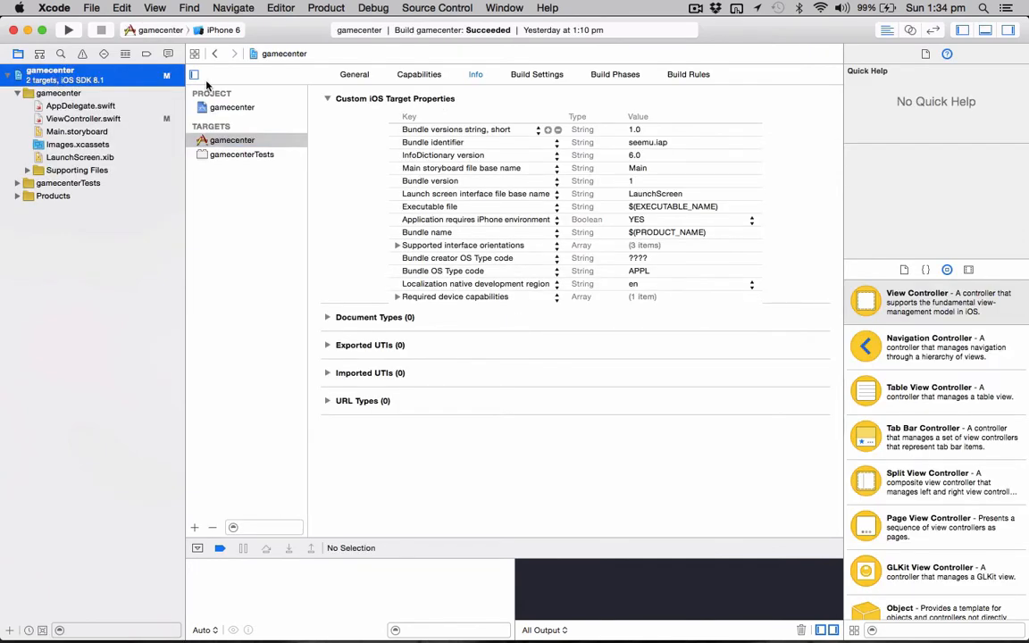
left_click(255, 143)
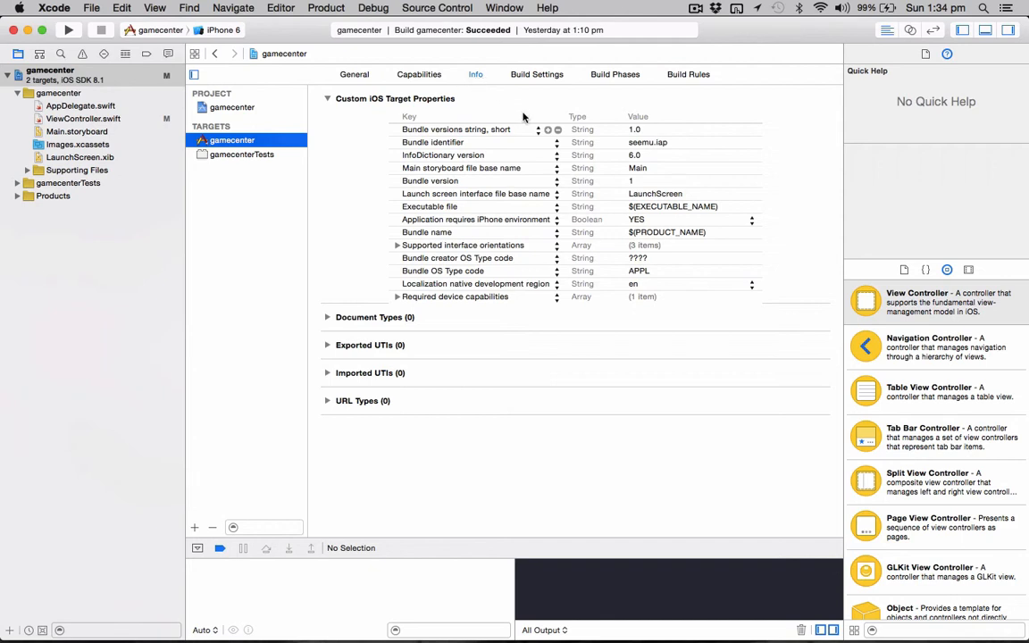
double_click(657, 143)
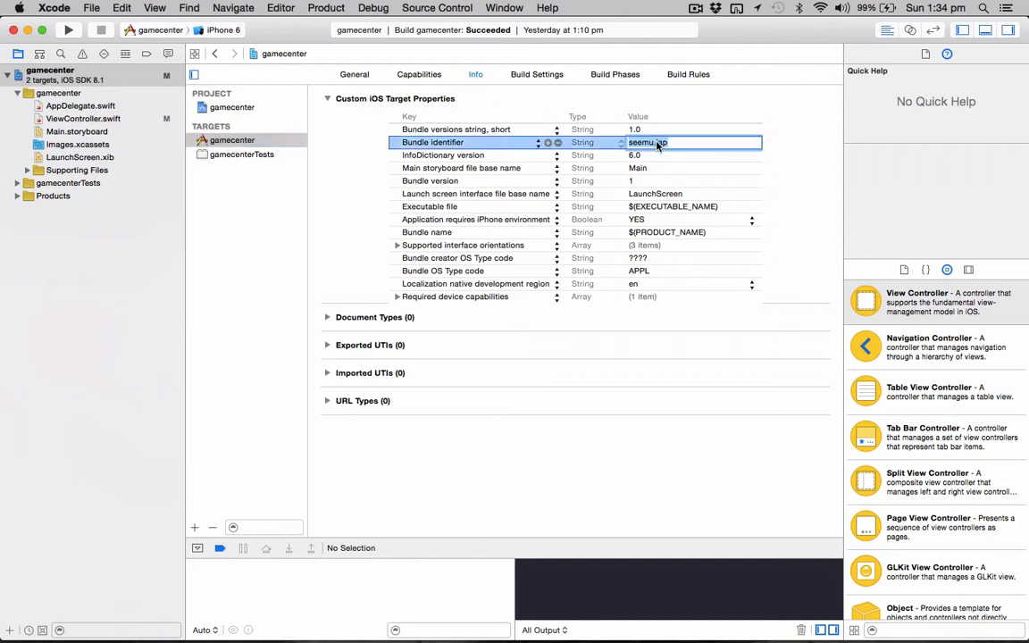
type("com.seemuapps.bestiosgame")
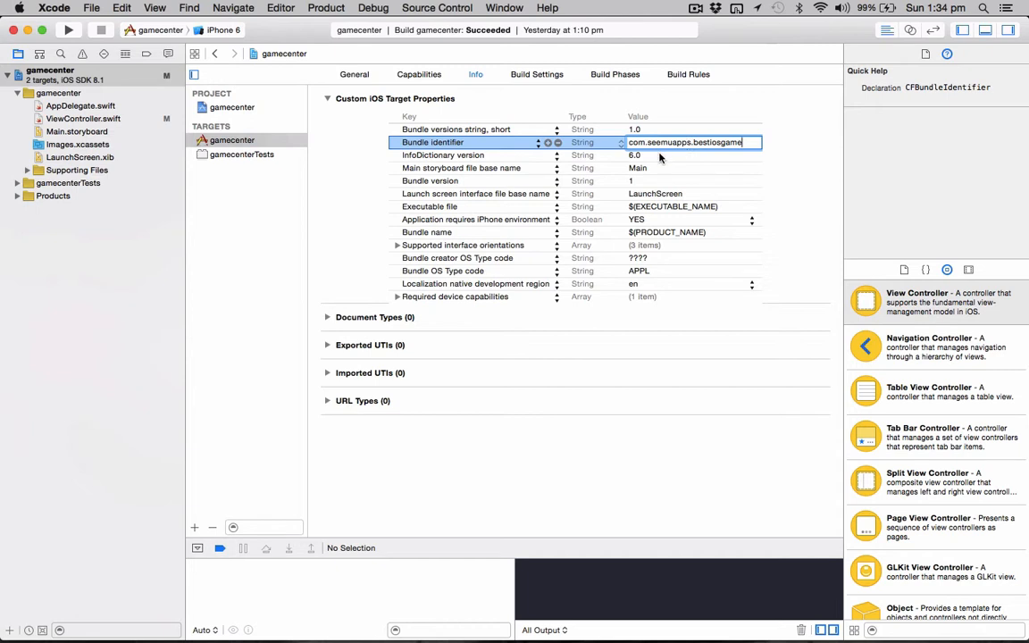
left_click(652, 154)
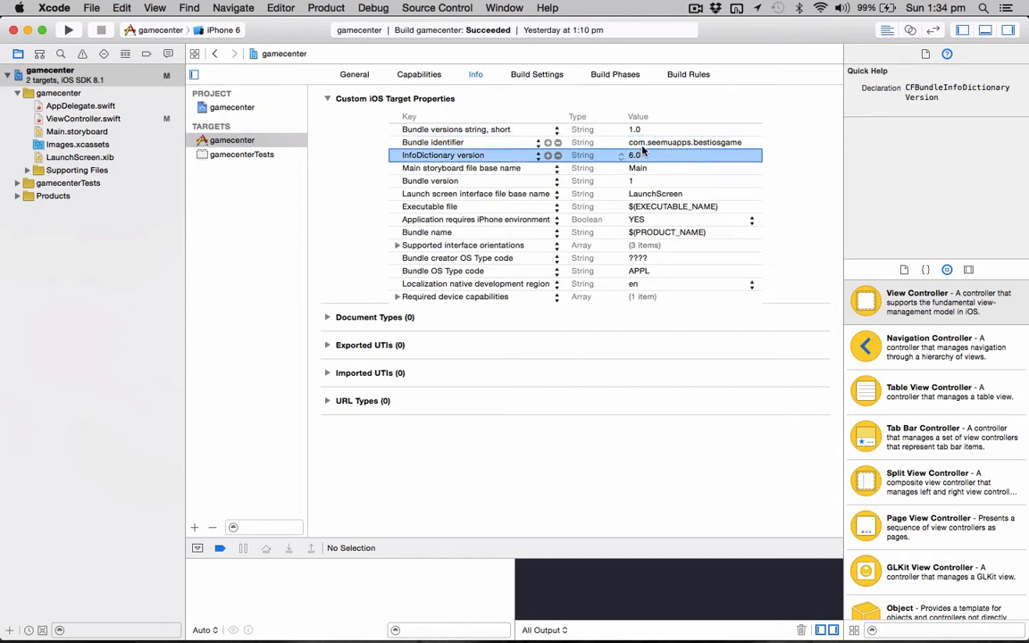